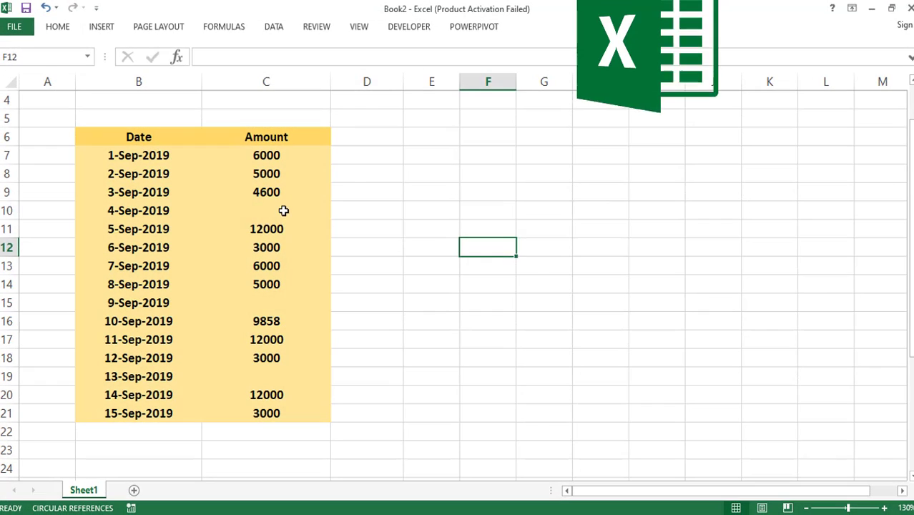
left_click(284, 211)
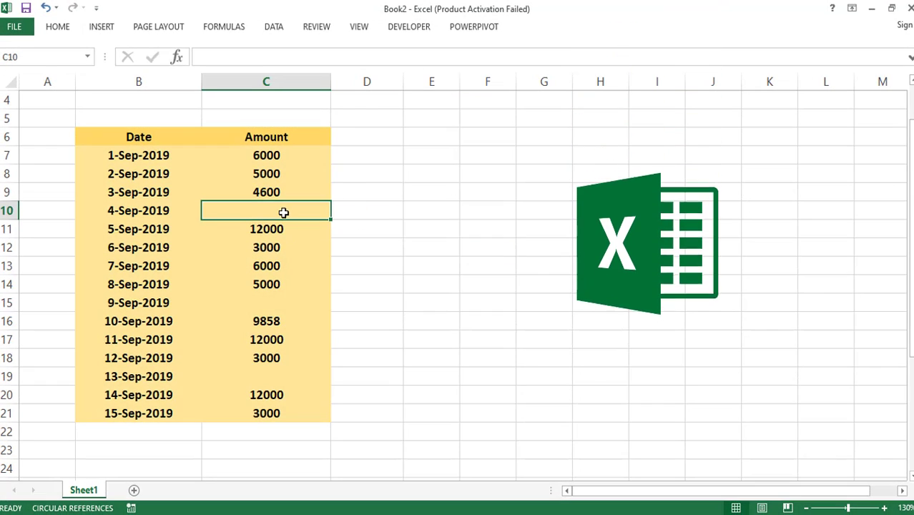
left_click(287, 307)
left_click(286, 374)
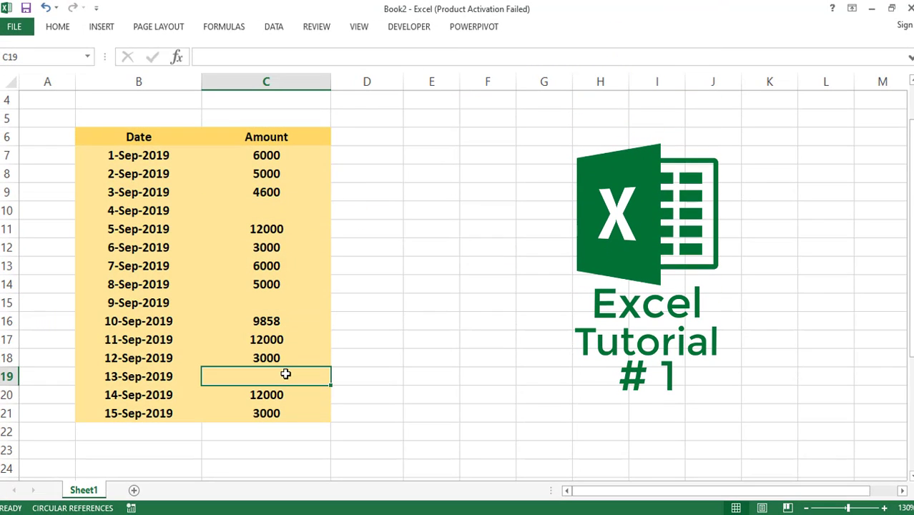
left_click_drag(259, 157, 257, 408)
left_click_drag(190, 401, 146, 418)
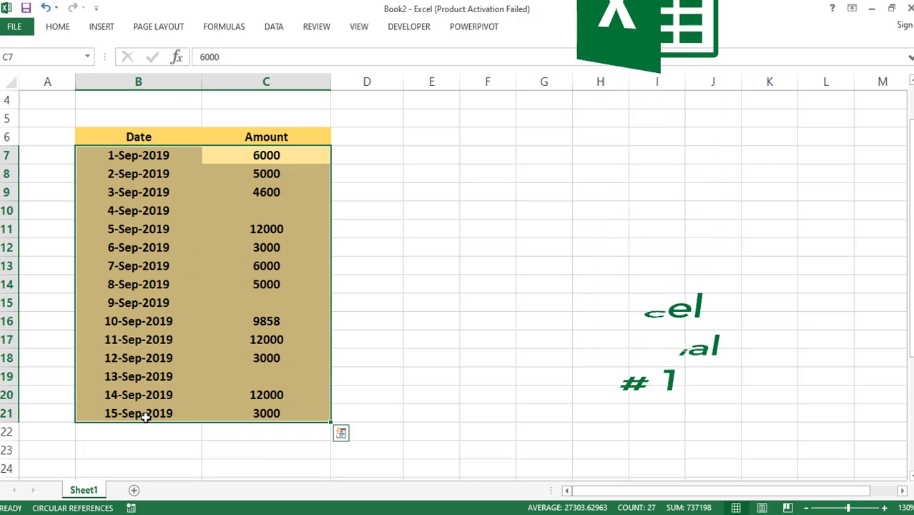
left_click(206, 381)
Turn on filtering for the date and amount table in B6:C21.
left_click_drag(165, 140, 239, 413)
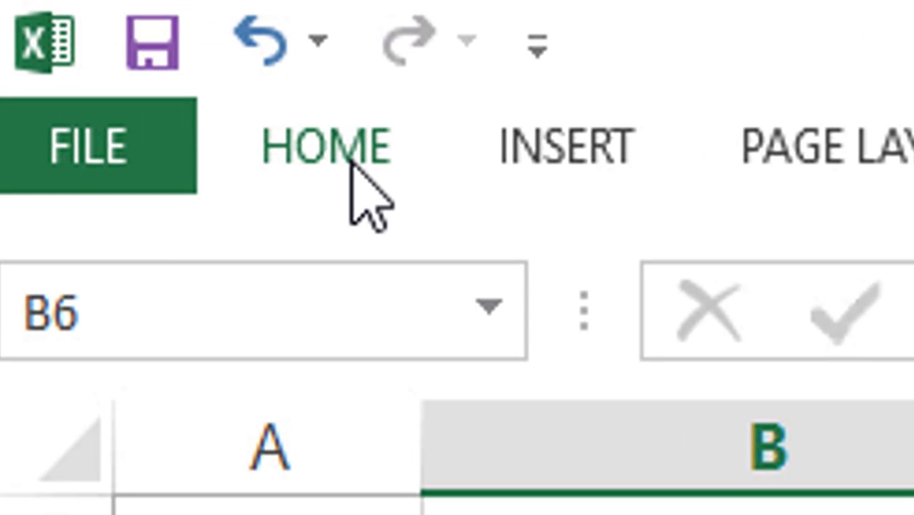
left_click(67, 31)
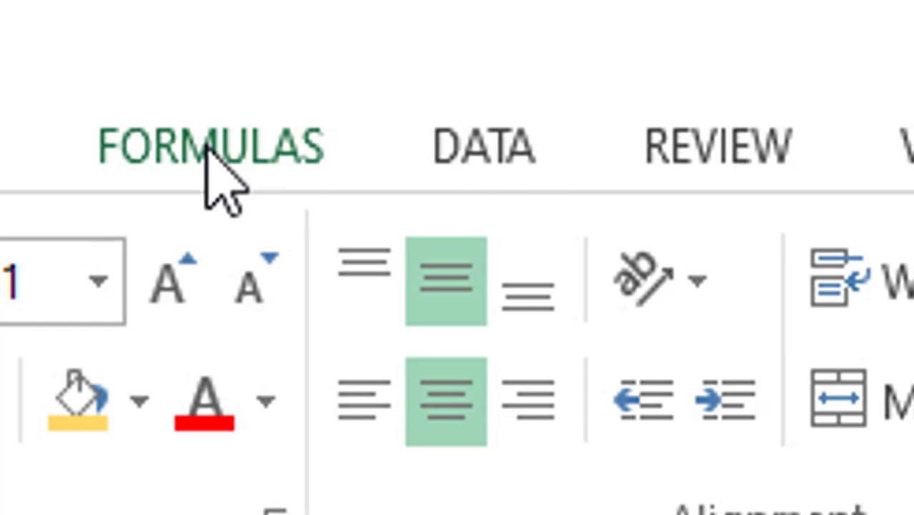
left_click(520, 147)
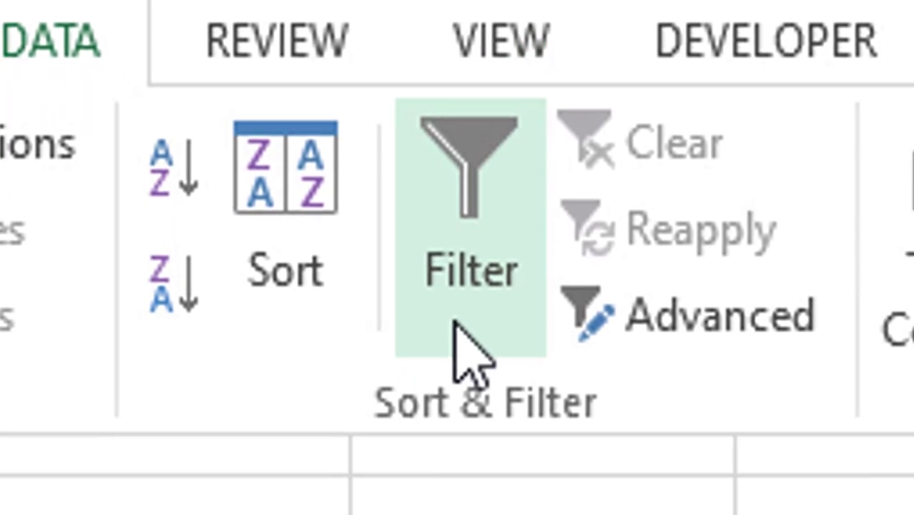
left_click(458, 326)
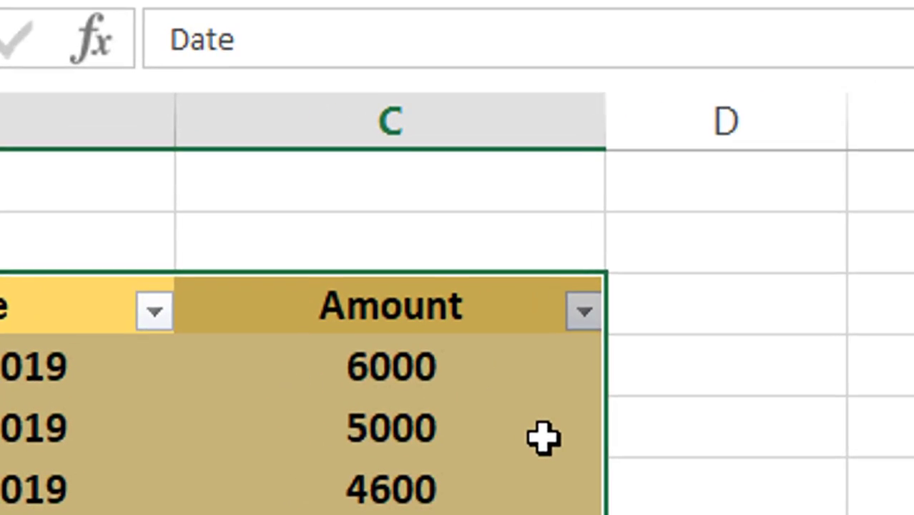
Filter the Amount column to exclude (Blanks) and keep every other value.
left_click(312, 176)
left_click(324, 138)
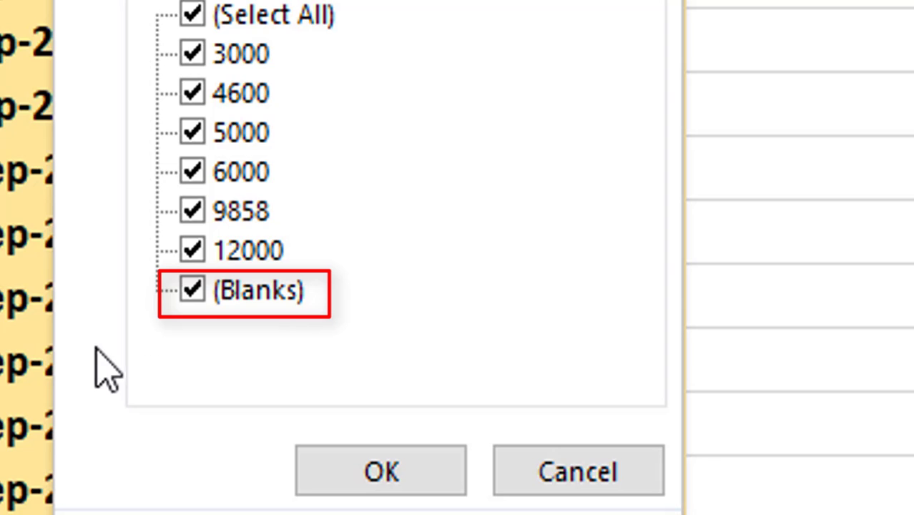
left_click(195, 297)
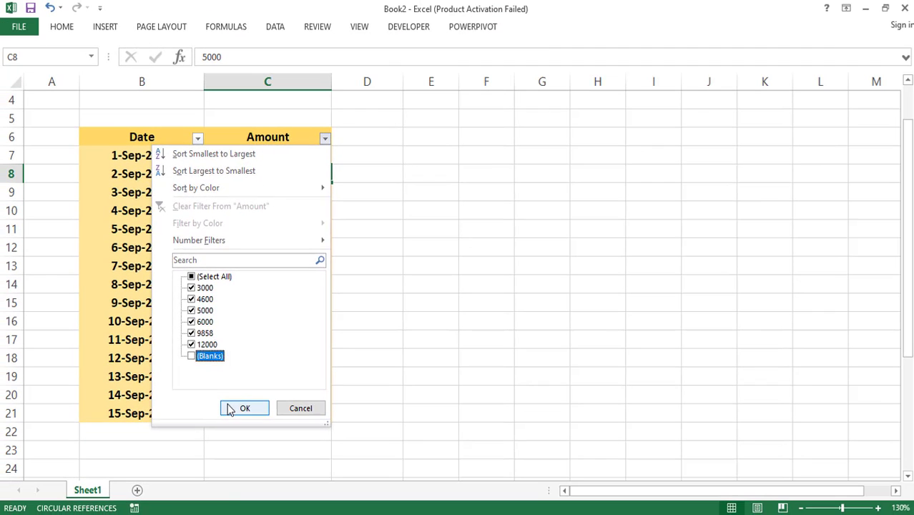
left_click(290, 440)
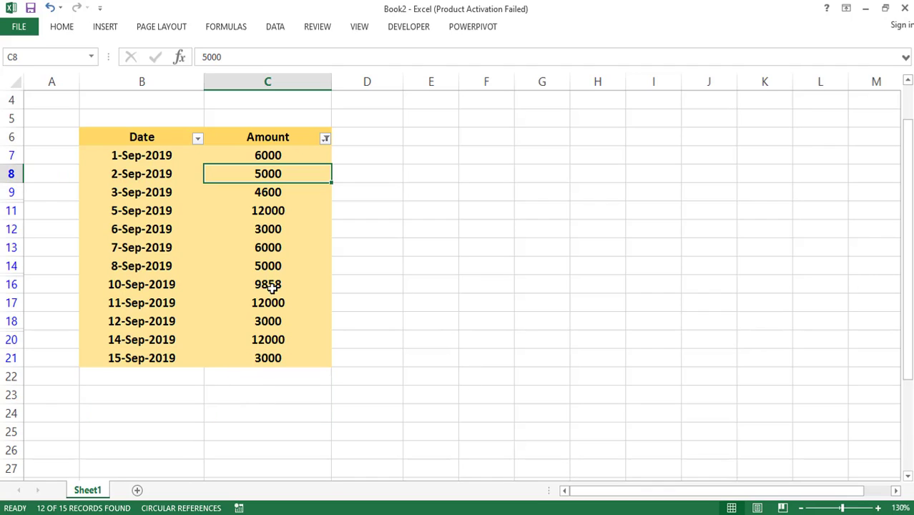
Examine the filtered table to check which dates and amounts remain without the blank rows.
left_click(335, 348)
left_click_drag(278, 159, 284, 333)
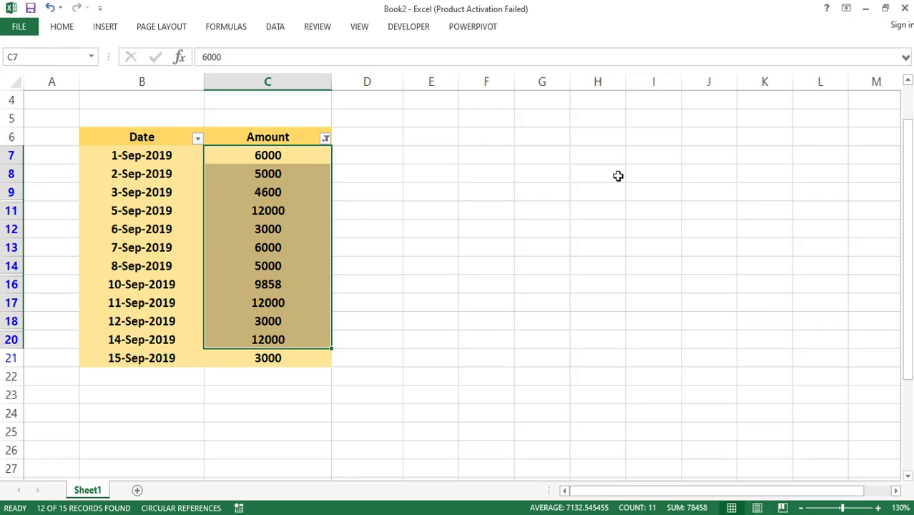
left_click_drag(267, 156, 161, 360)
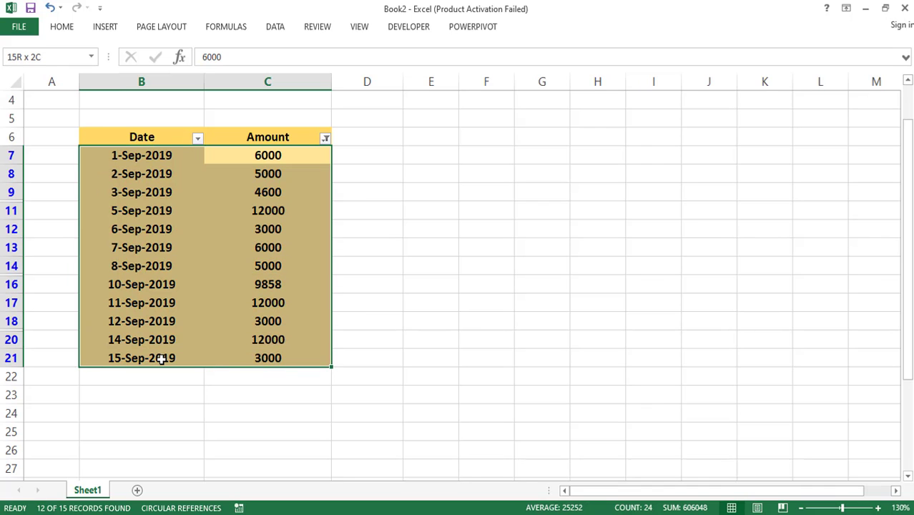
left_click(195, 309)
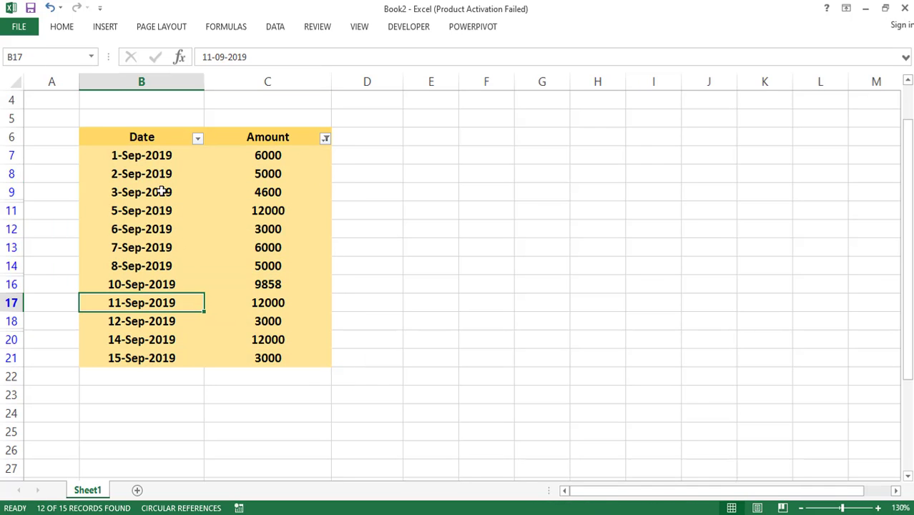
left_click(154, 156)
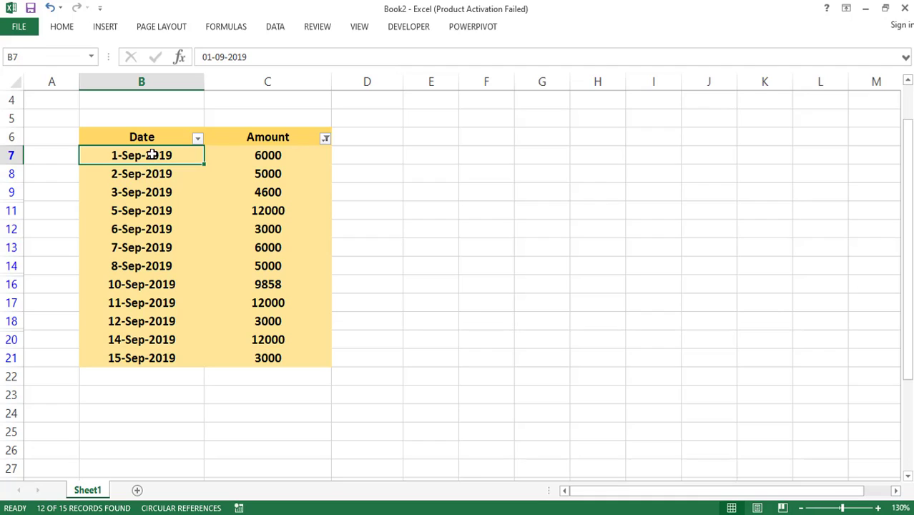
left_click_drag(152, 155, 125, 219)
left_click(120, 208)
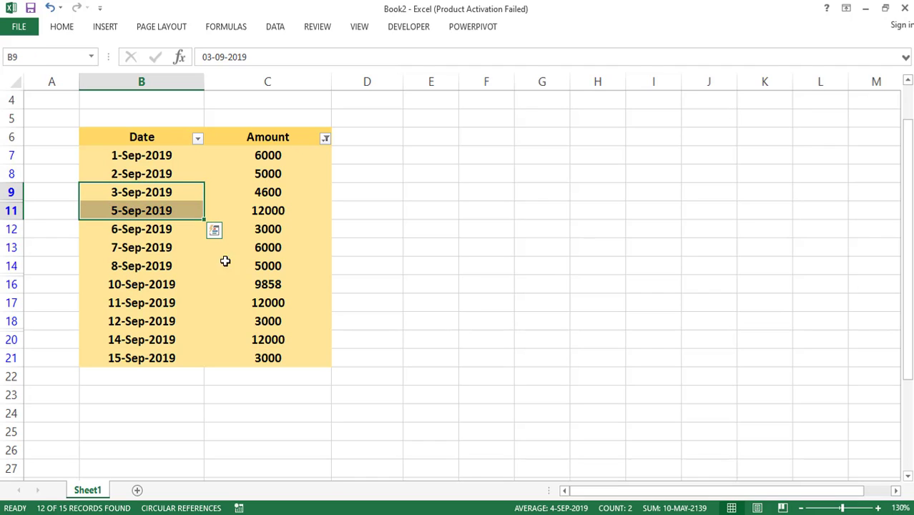
left_click(257, 265)
left_click_drag(265, 230, 269, 211)
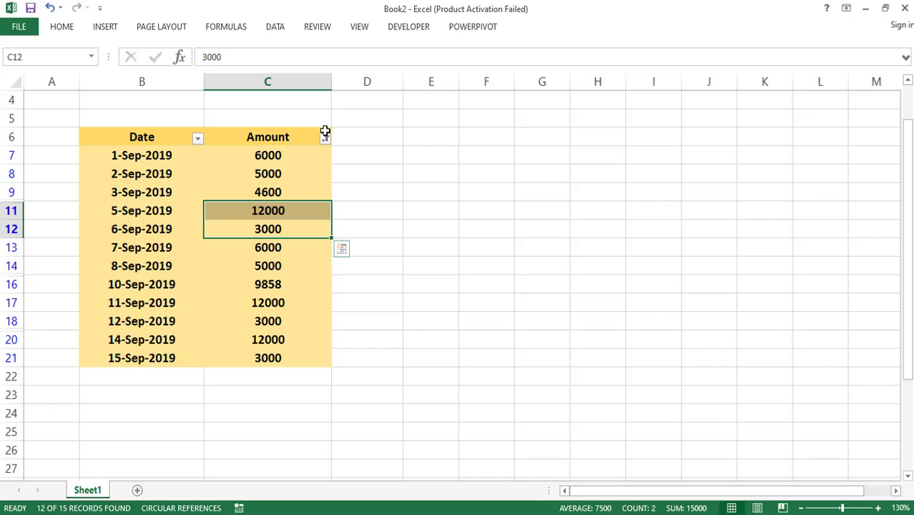
Reselect all values in the Amount filter so every row of the table is shown.
left_click(325, 139)
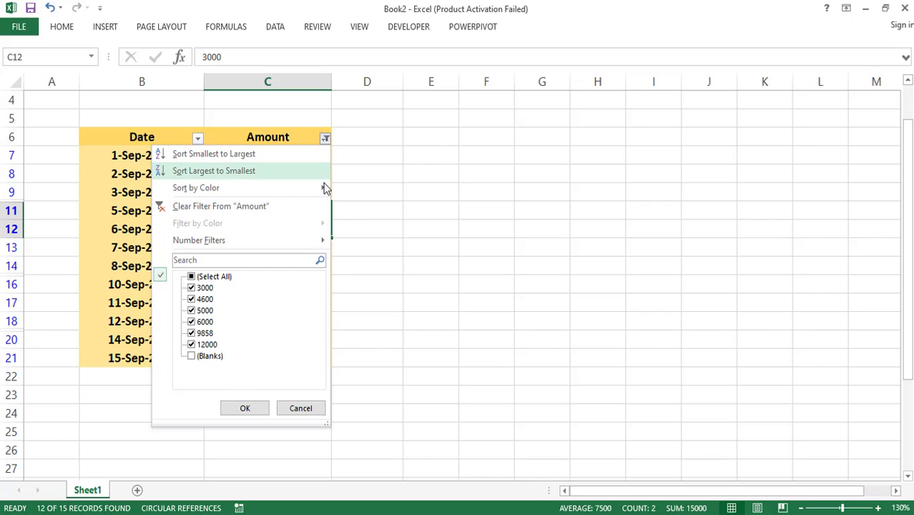
left_click(192, 277)
left_click(241, 408)
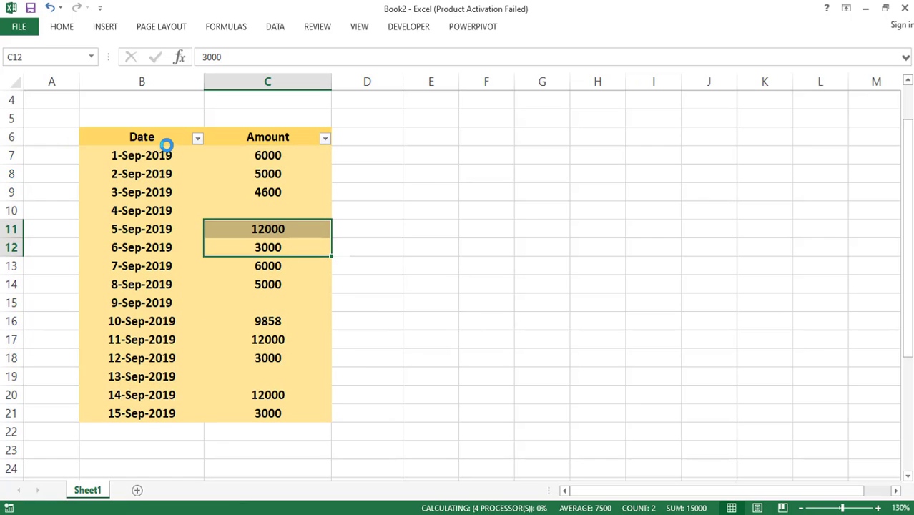
Remove the filter from the whole table B6:C21.
left_click(164, 142)
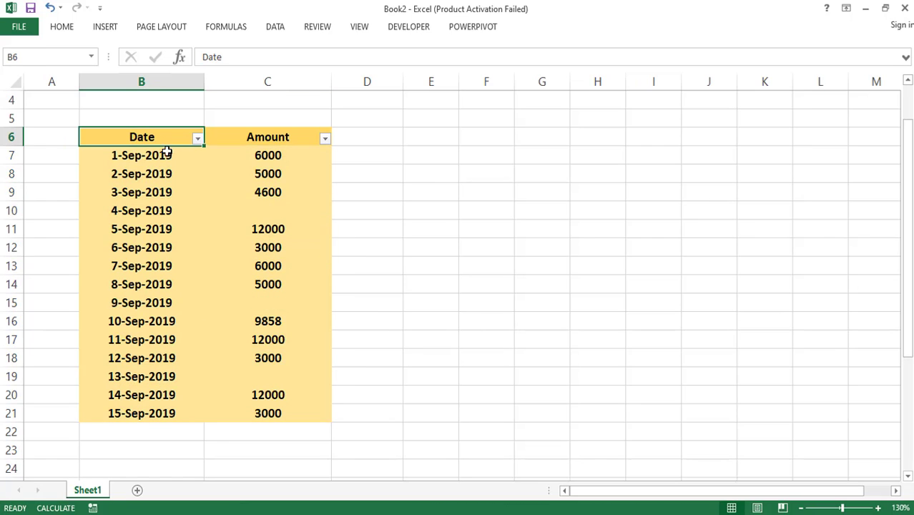
left_click_drag(166, 140, 247, 413)
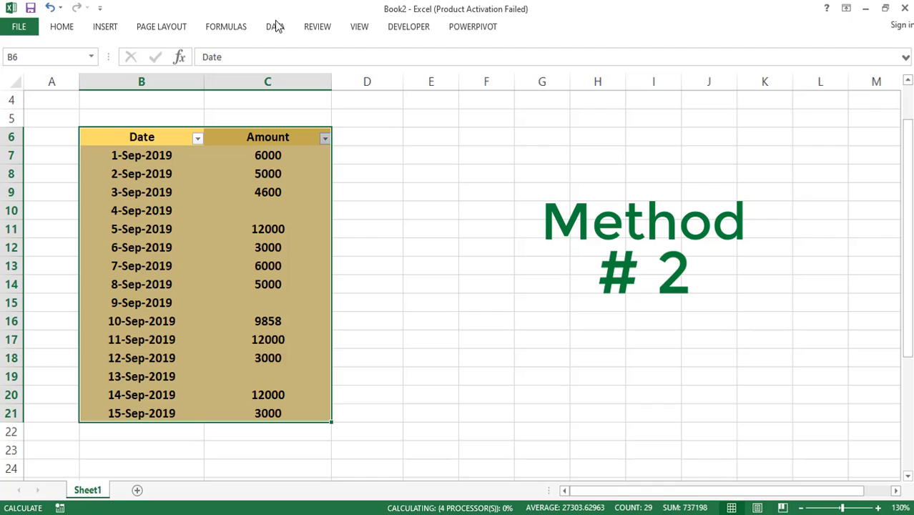
left_click(276, 26)
left_click(354, 47)
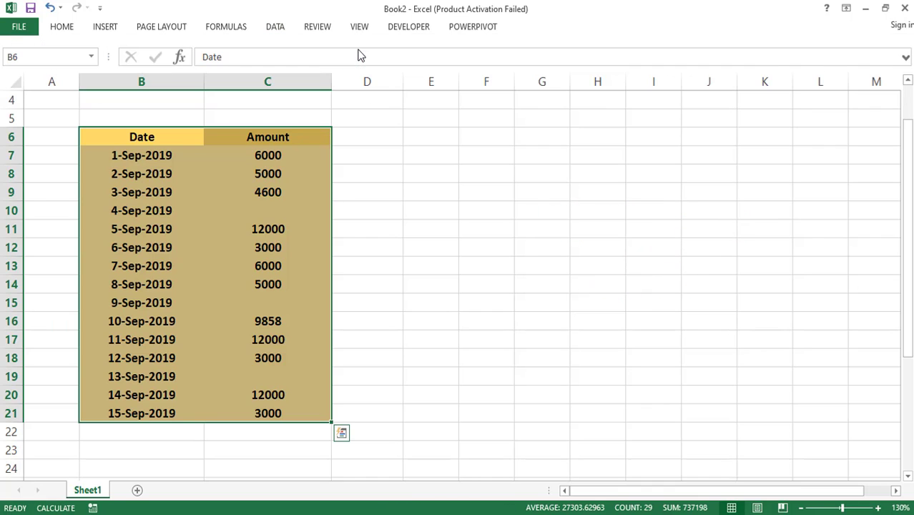
left_click(370, 168)
Turn on filtering for only the Amount column, C6:C21, dismissing the circular reference warning.
left_click_drag(304, 144, 266, 414)
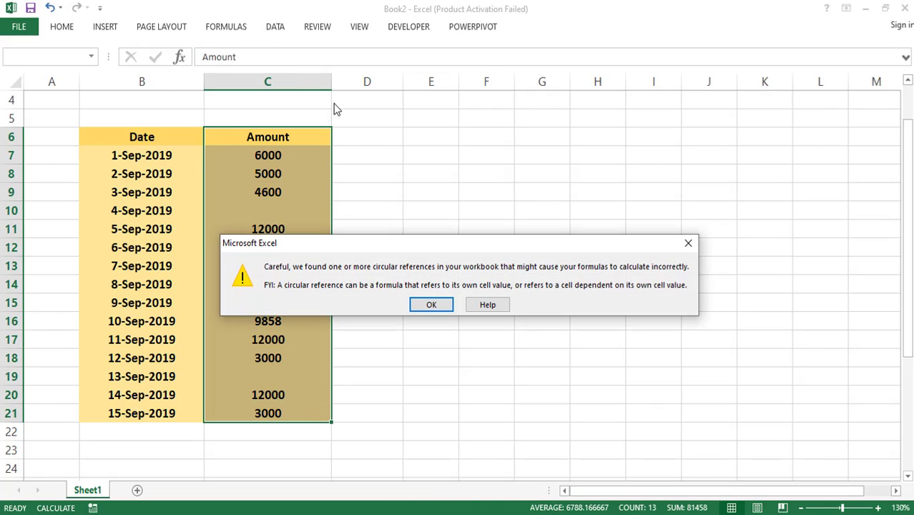
left_click(442, 303)
left_click(273, 32)
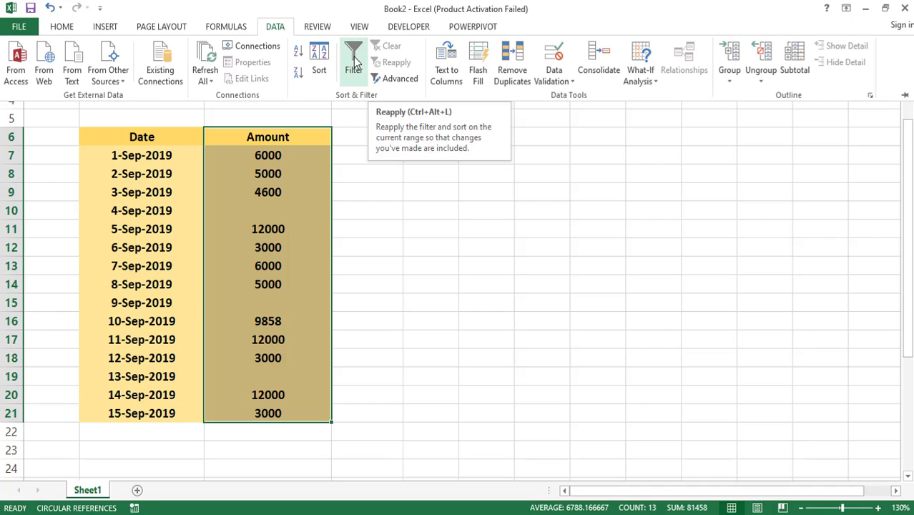
left_click(353, 58)
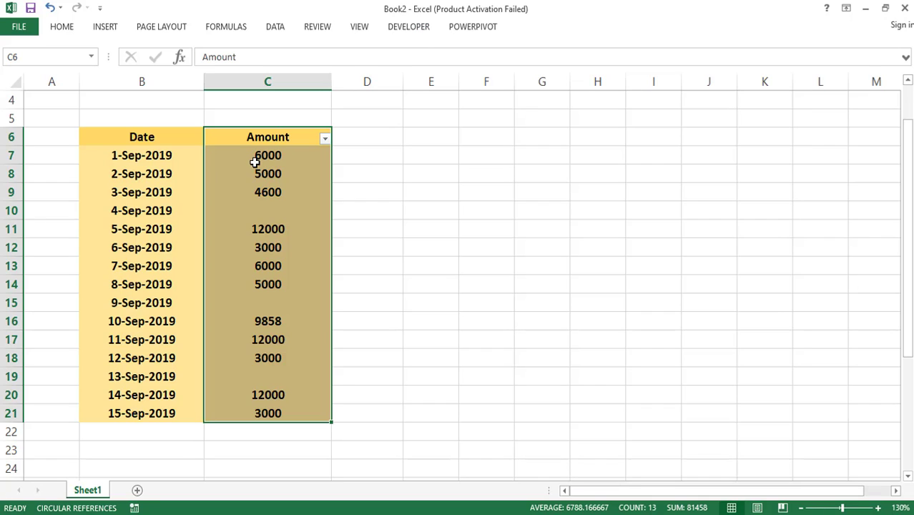
Hide the rows with empty amounts by unchecking (Blanks) in the single-column Amount filter.
left_click(268, 190)
left_click(324, 141)
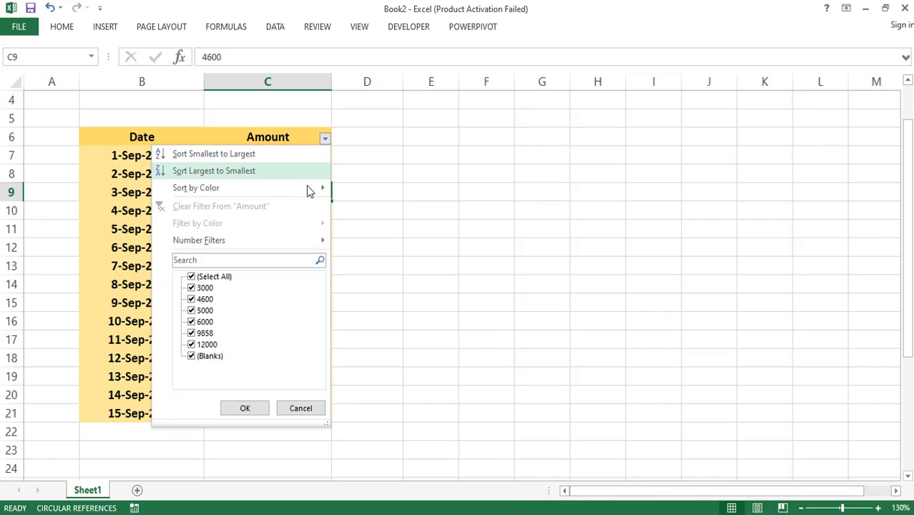
left_click(191, 357)
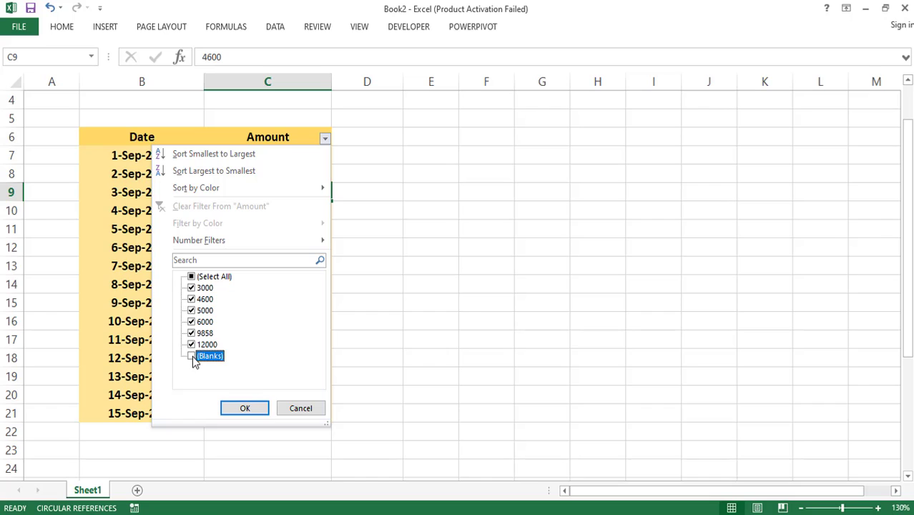
left_click(237, 409)
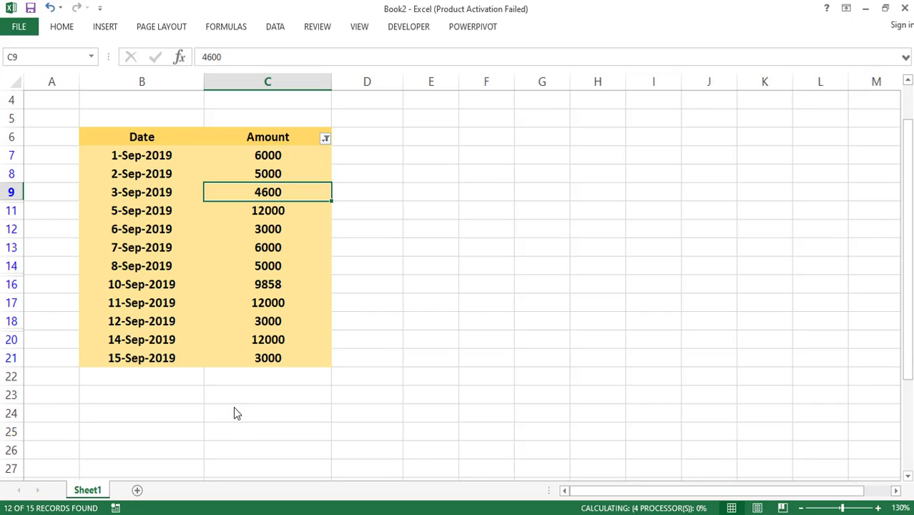
left_click(216, 345)
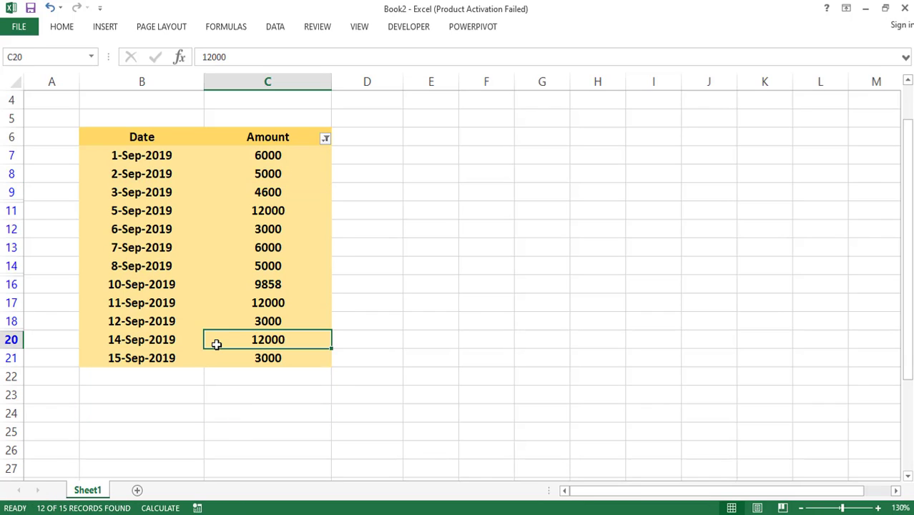
Clear the filter criteria from the Amount column.
left_click(325, 139)
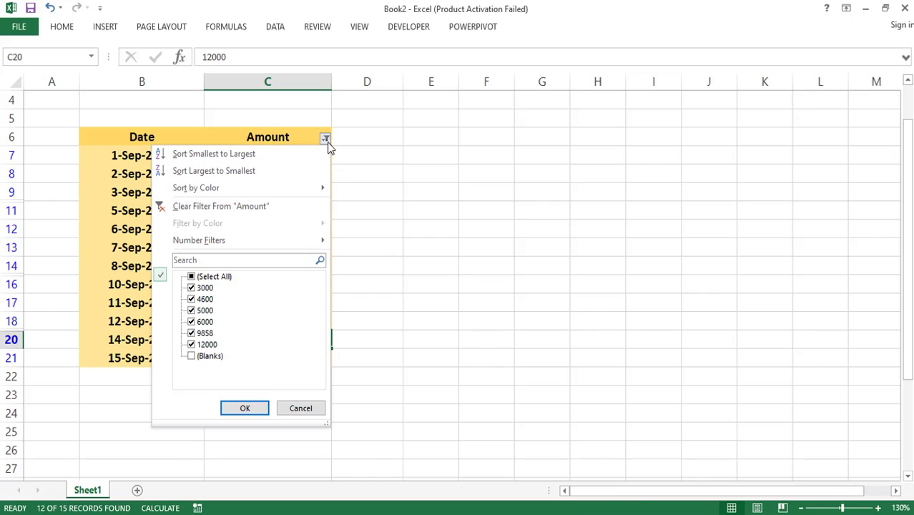
left_click(247, 207)
left_click(285, 229)
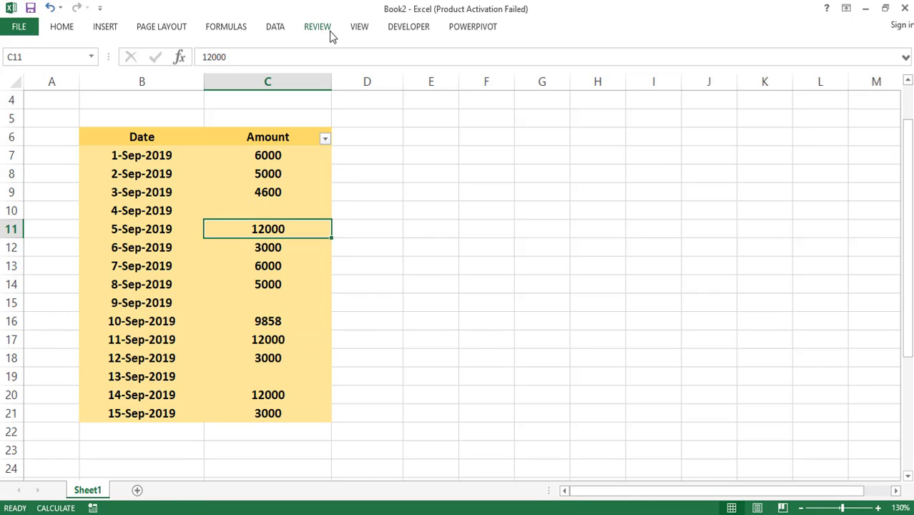
Turn off filtering on the Amount column range C6:C21.
left_click_drag(301, 139, 236, 414)
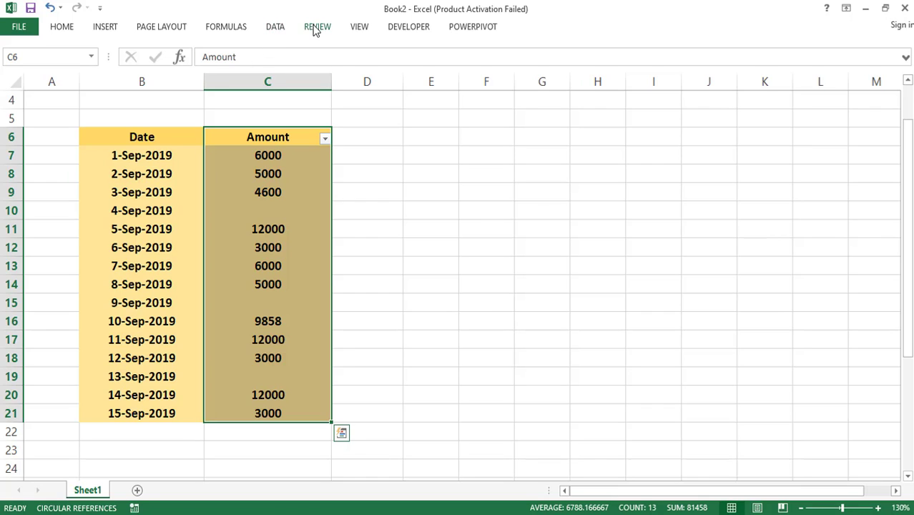
left_click(267, 33)
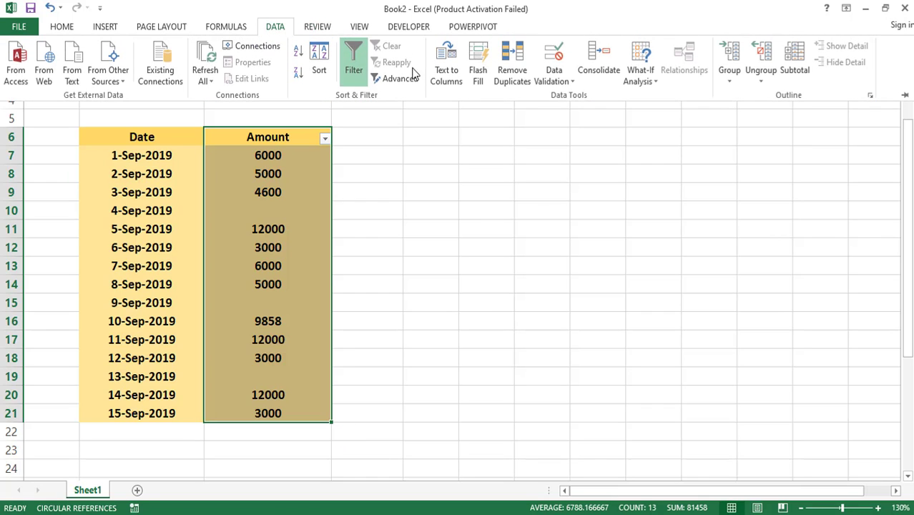
left_click(343, 75)
left_click(280, 244)
left_click(268, 230)
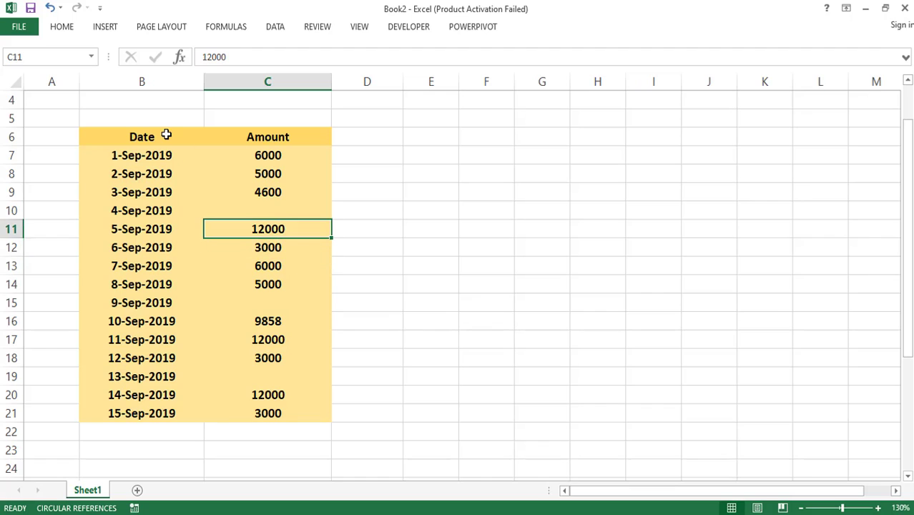
Format the date and amount range B6:C21 as a table with headers, using a Medium table style.
left_click(167, 136)
mouse_move(199, 224)
left_mouse_down()
mouse_move(241, 425)
mouse_move(241, 415)
left_mouse_up()
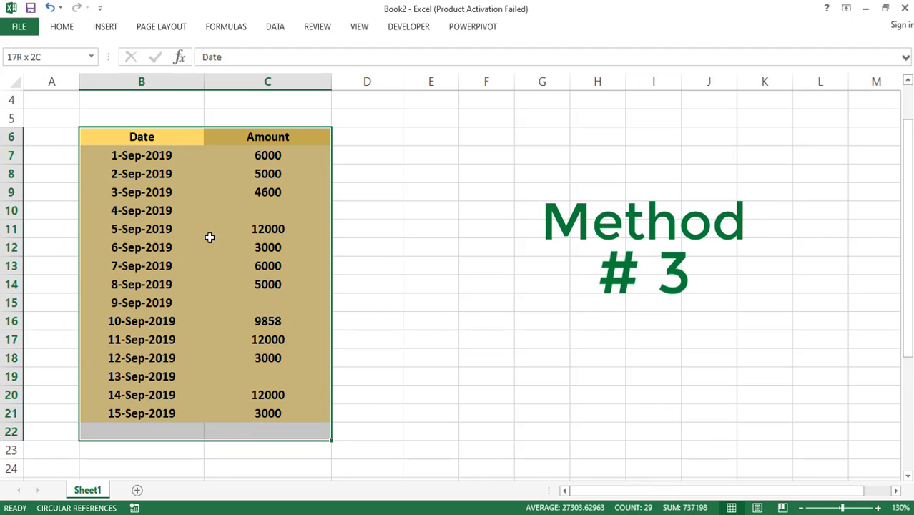
left_click_drag(239, 408, 241, 405)
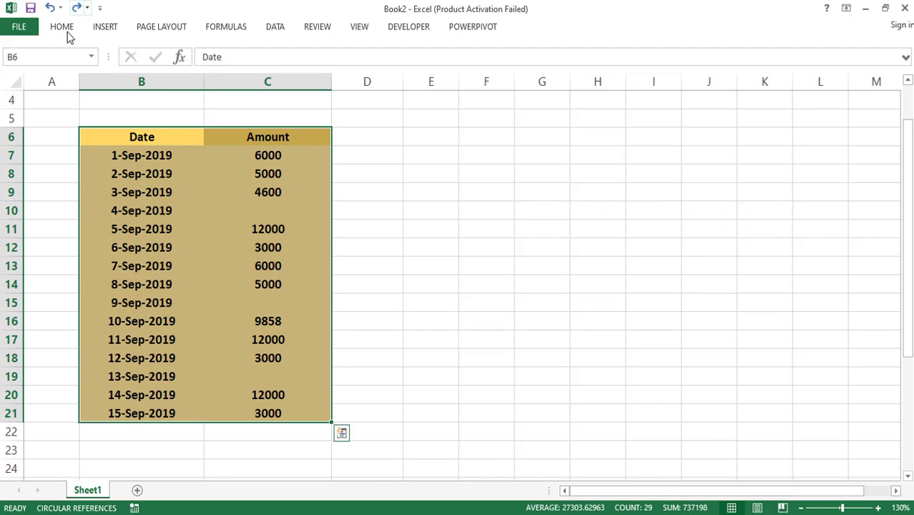
left_click(63, 27)
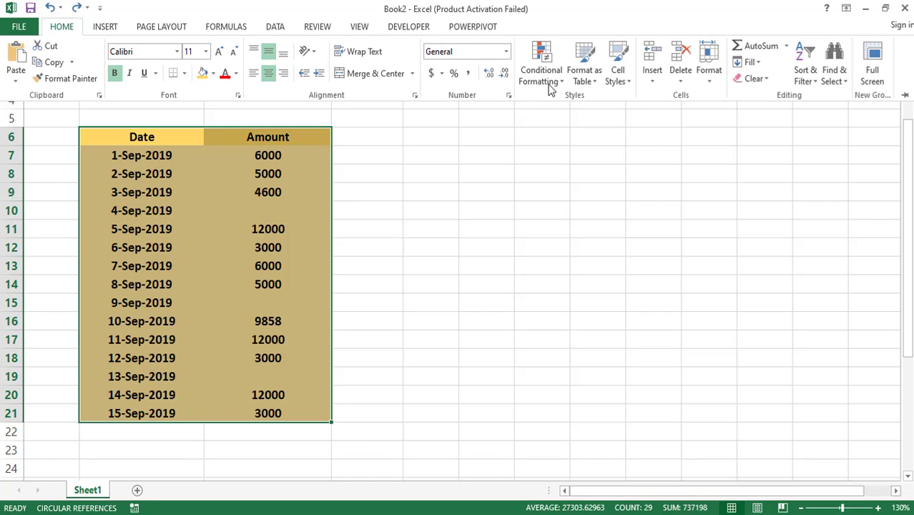
left_click(577, 77)
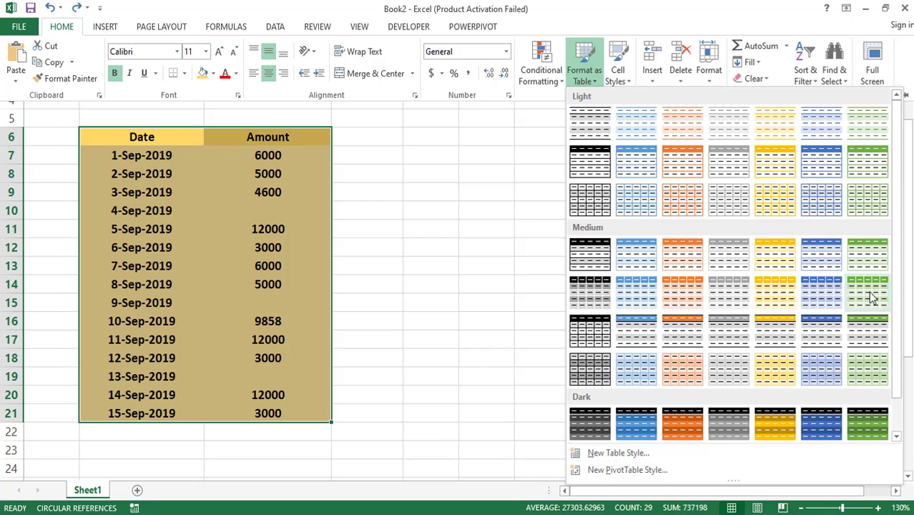
left_click(837, 288)
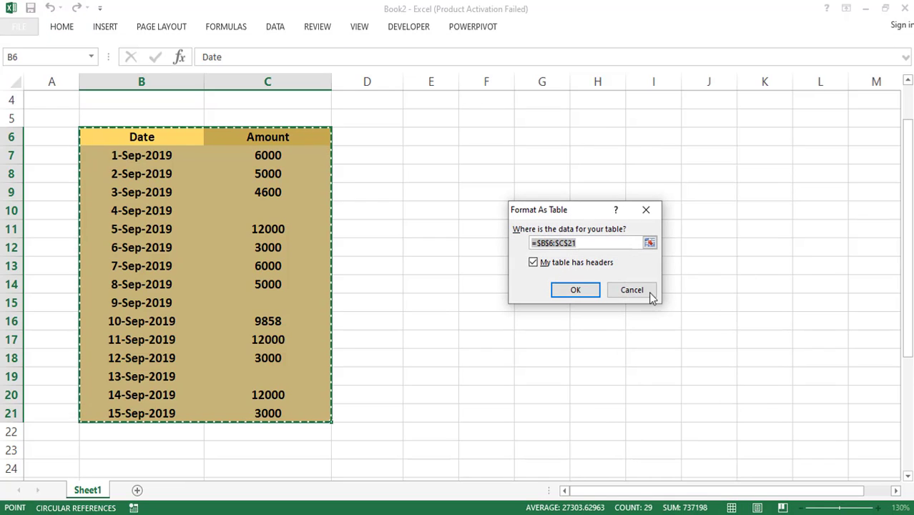
left_click(576, 290)
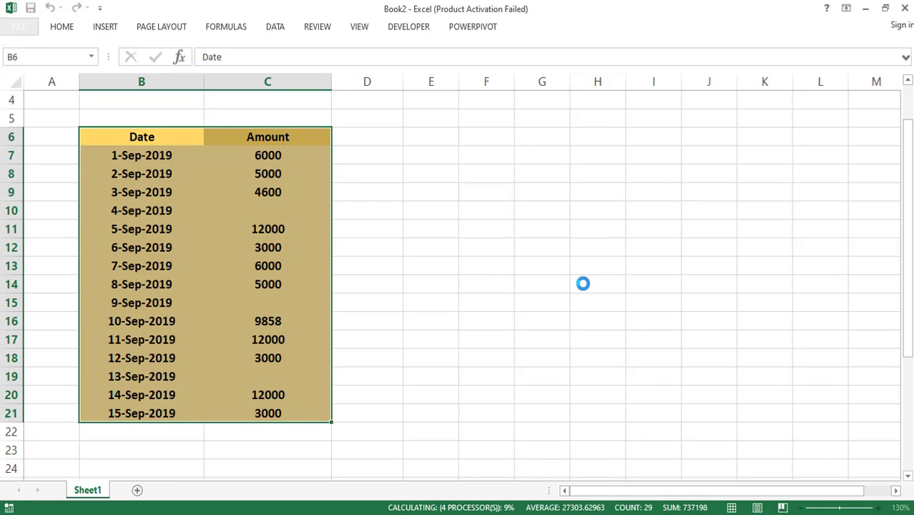
left_click(321, 154)
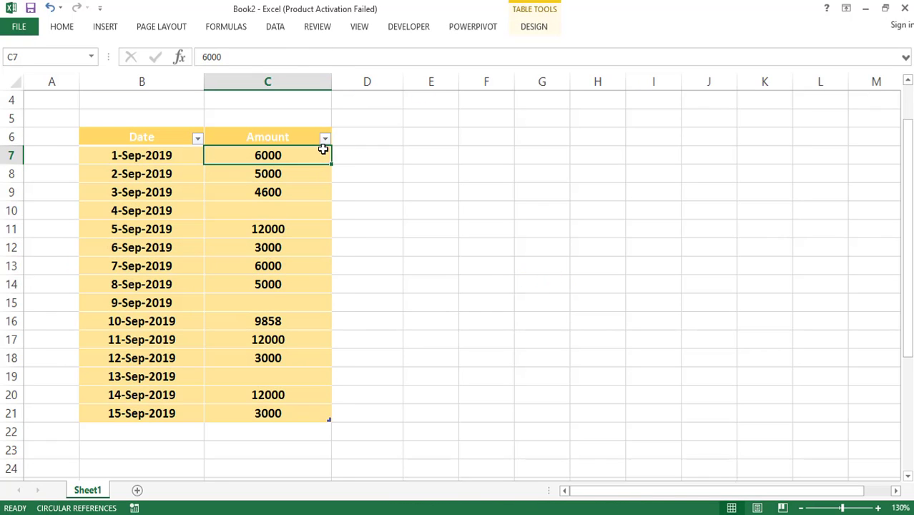
Hide the table rows with empty amounts by excluding (Blanks) in the Amount column's filter.
left_click(324, 138)
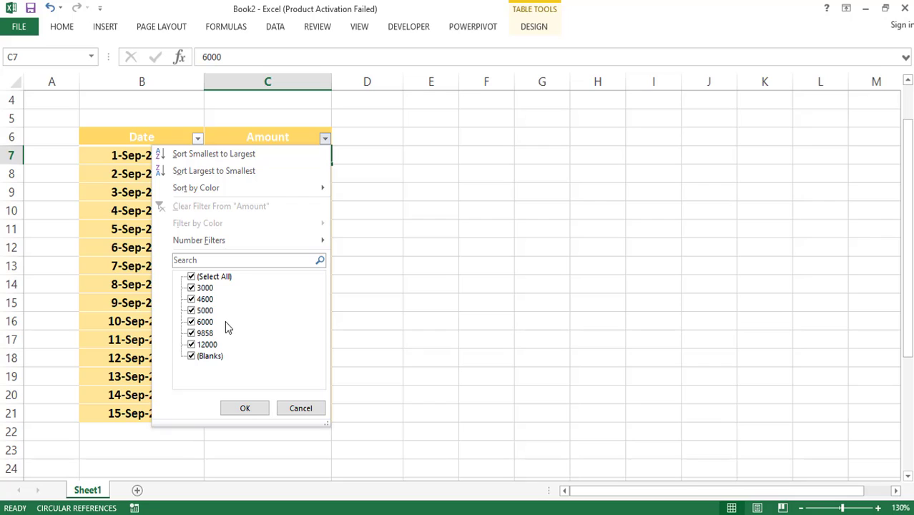
left_click(191, 356)
left_click(256, 414)
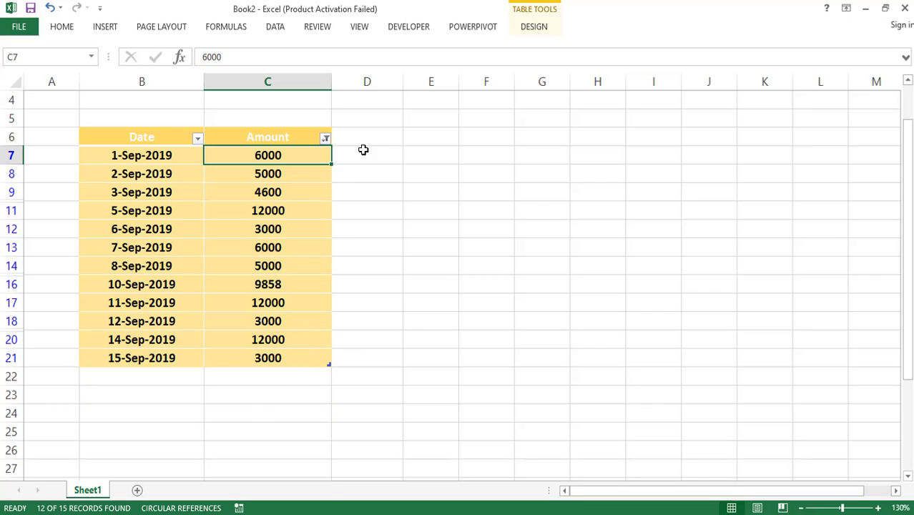
Show the blank-amount rows again by including (Blanks) in the table's Amount filter.
left_click(326, 139)
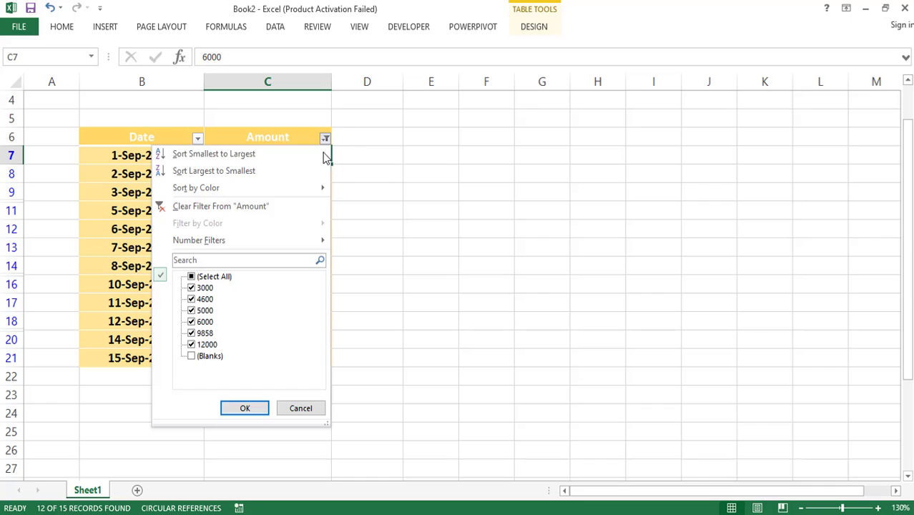
left_click(210, 358)
left_click(243, 408)
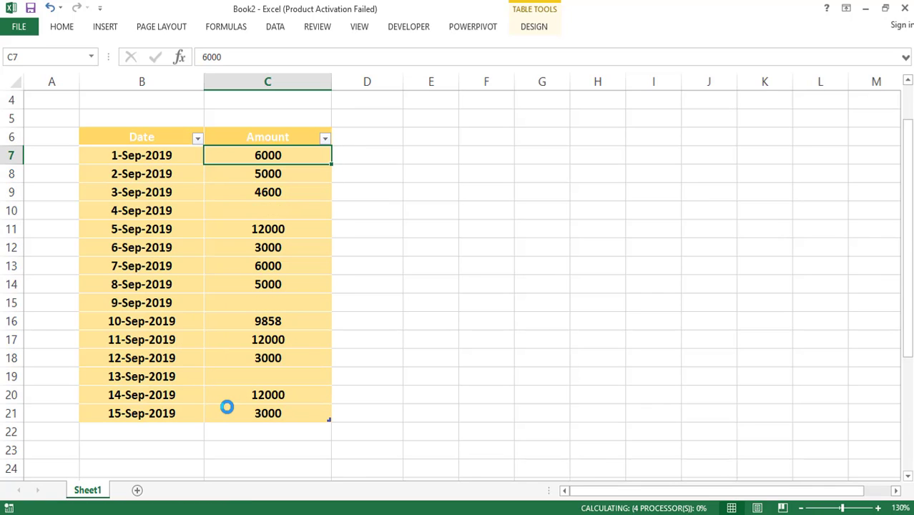